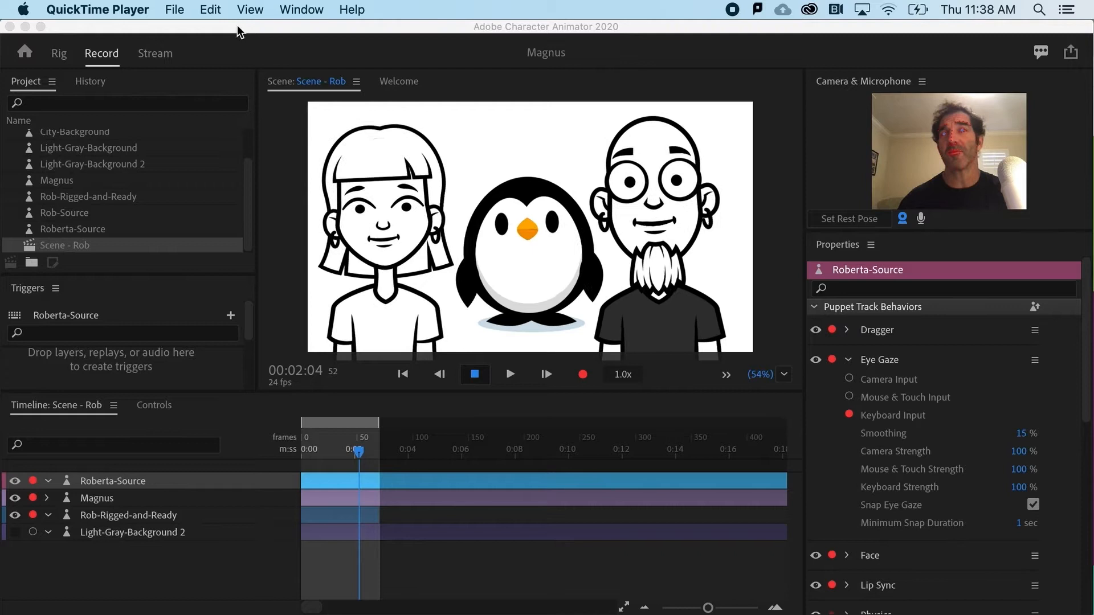
- Make the Character Animator scene with the girl, penguin and bearded man active over QuickTime Player
click(178, 26)
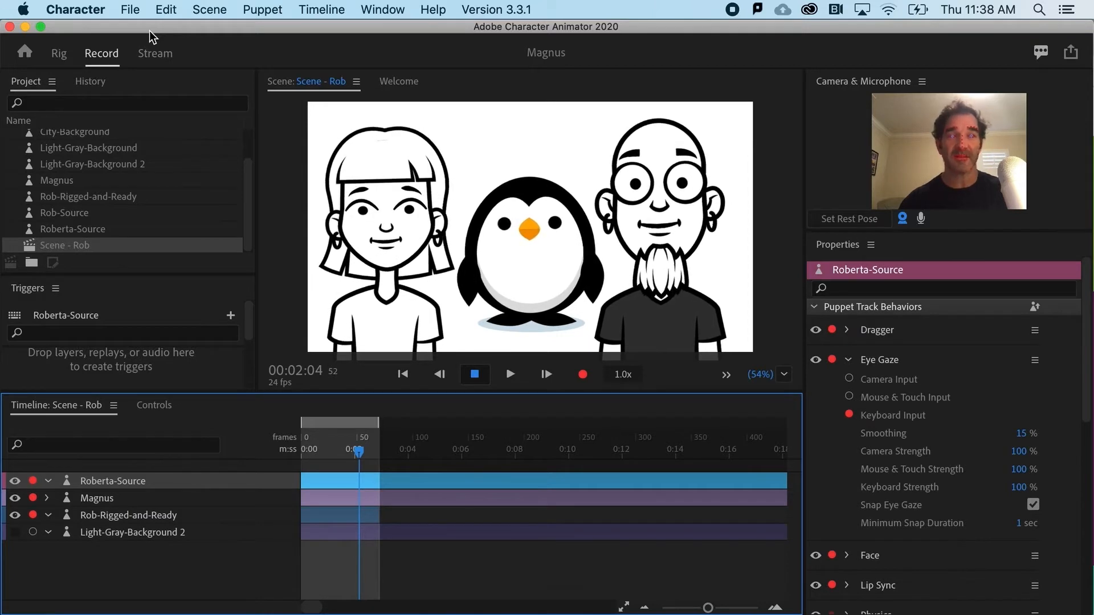
- Switch to the 'Stream a scene live' help article and view its Stream Workspace section
click(130, 12)
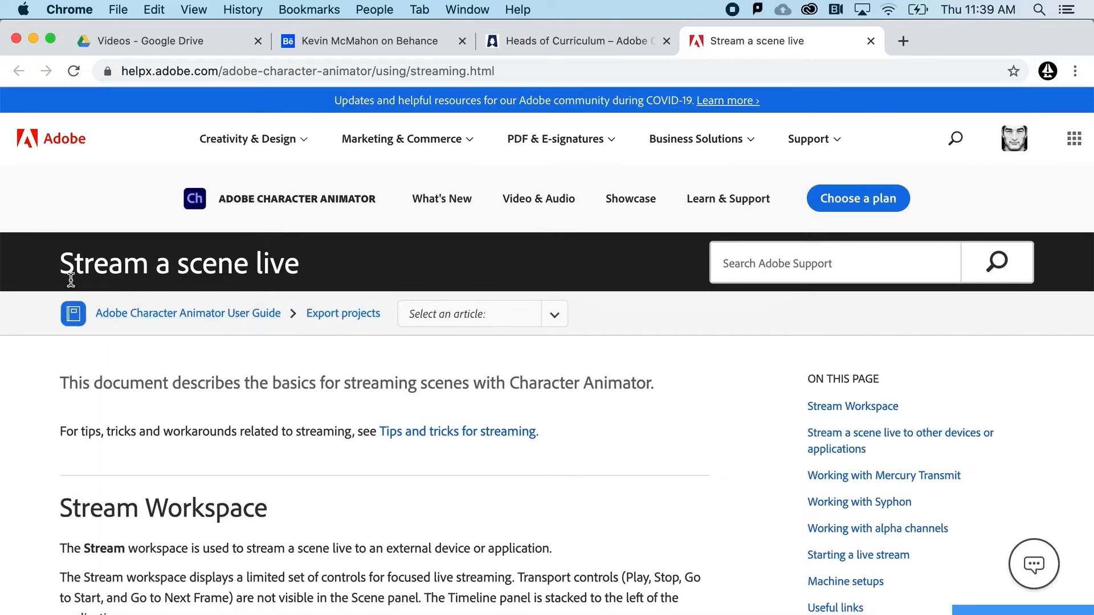
scroll(259, 415, down, 3)
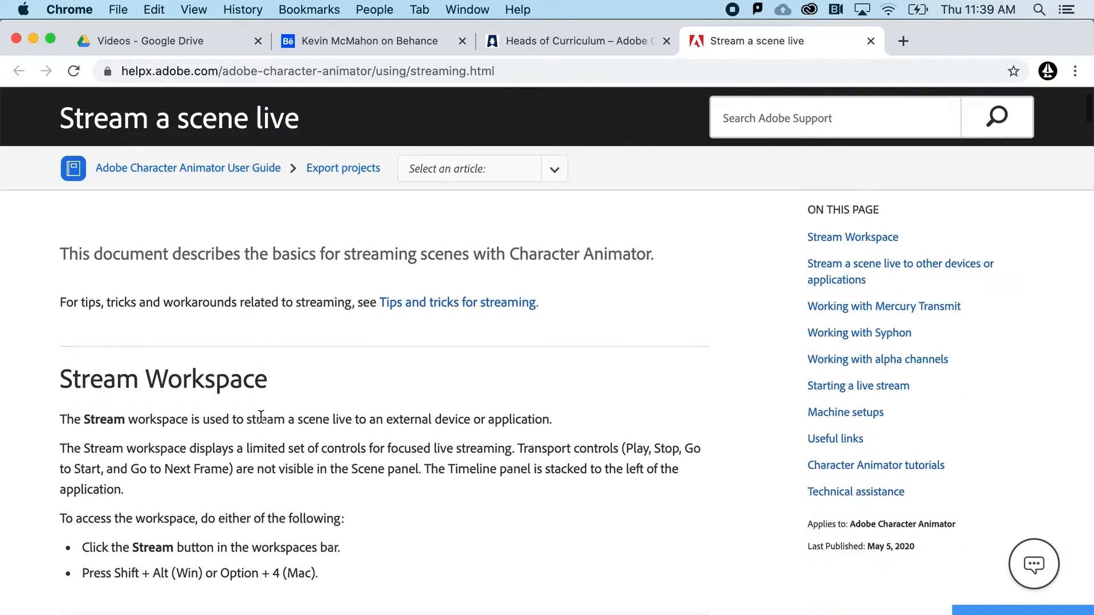
scroll(261, 419, up, 2)
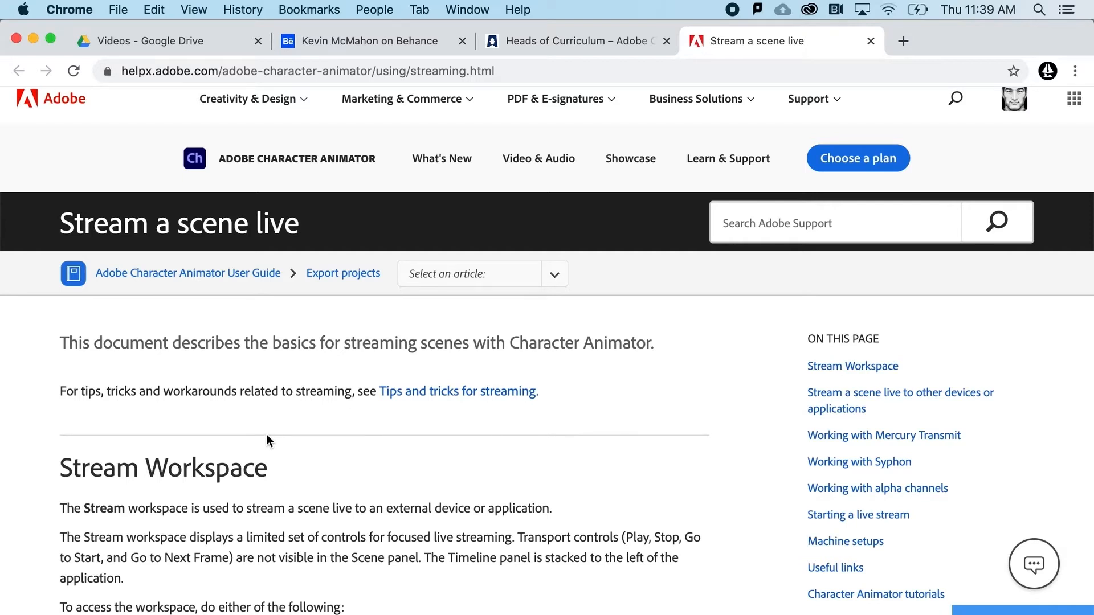
scroll(309, 476, down, 3)
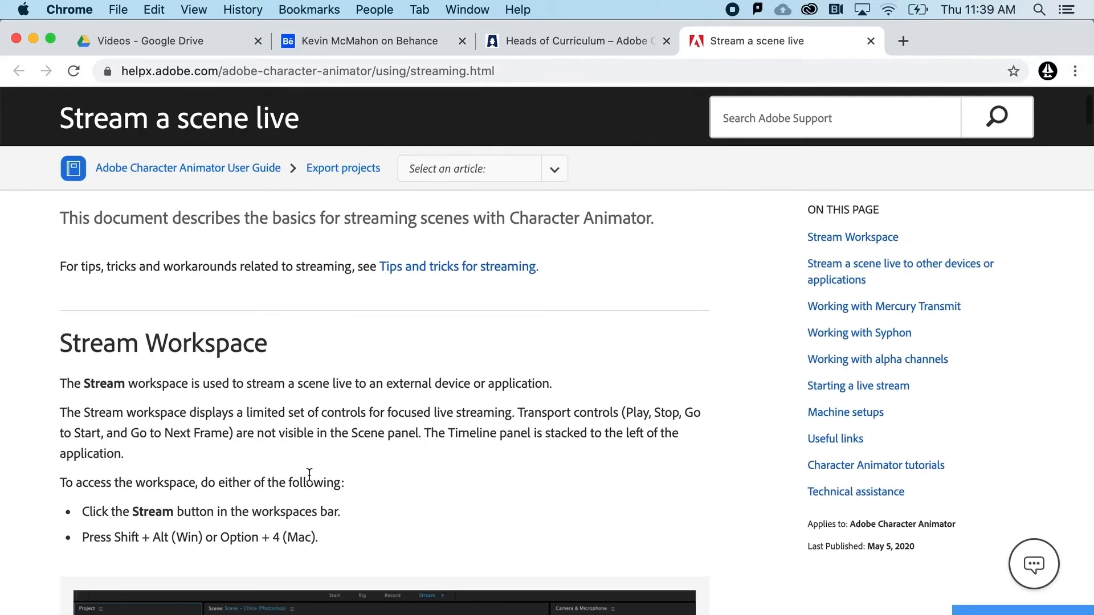
scroll(309, 475, up, 1)
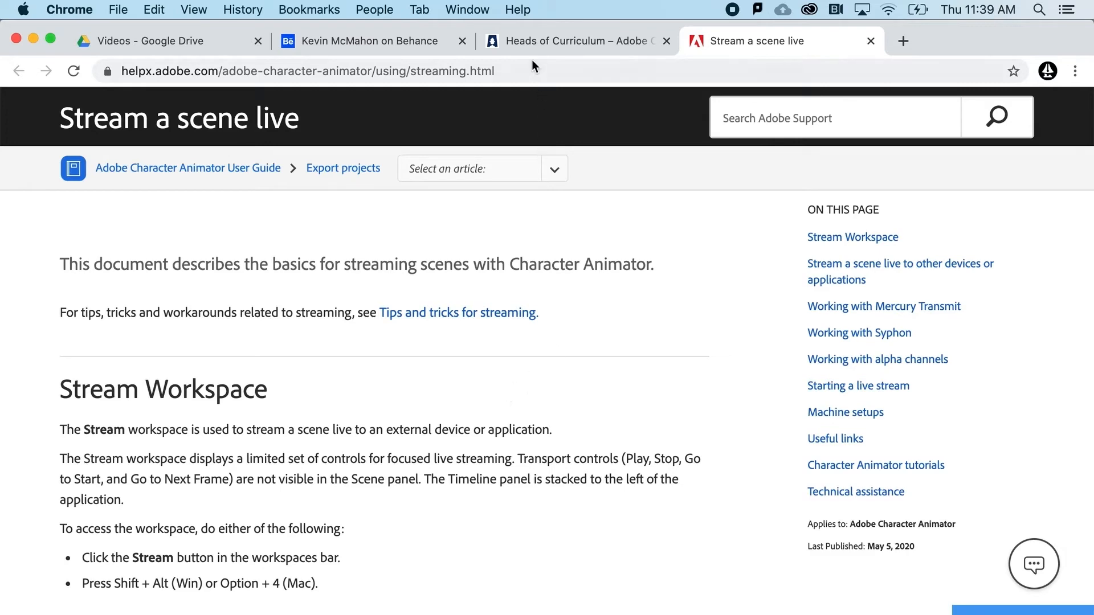
- Switch to the Heads of Curriculum site showing the free puppet gallery starting with Albert Einstein
click(533, 40)
scroll(445, 326, up, 3)
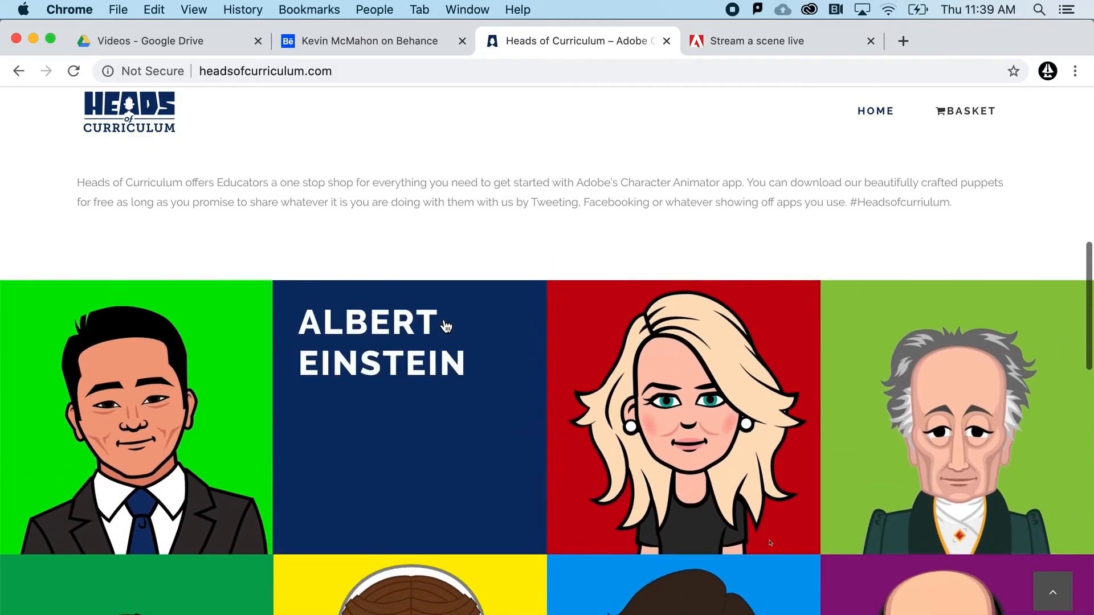
scroll(445, 326, down, 1)
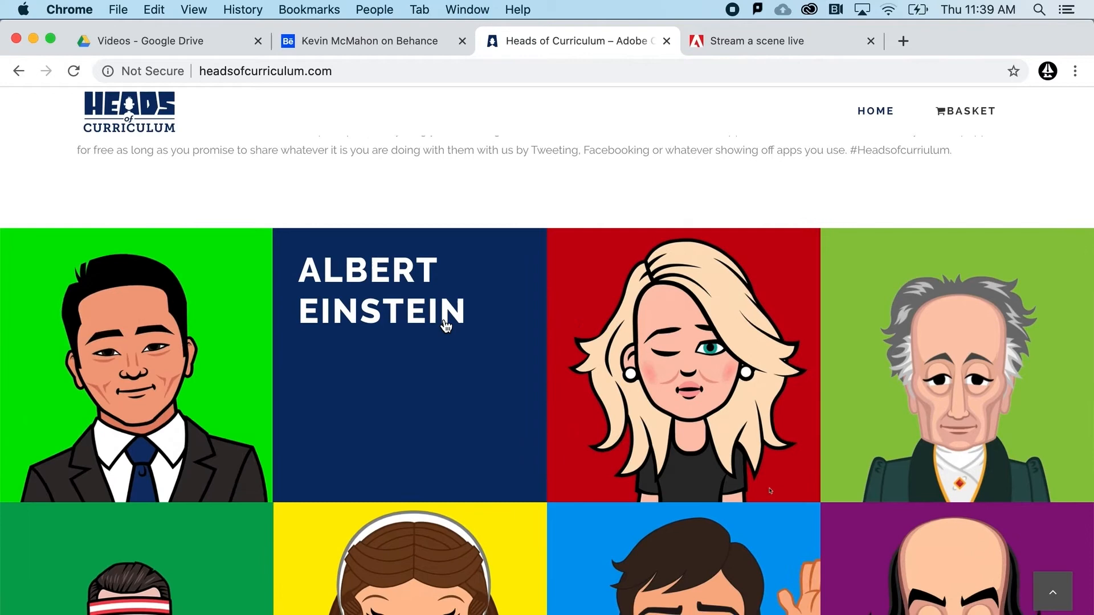
scroll(445, 326, down, 3)
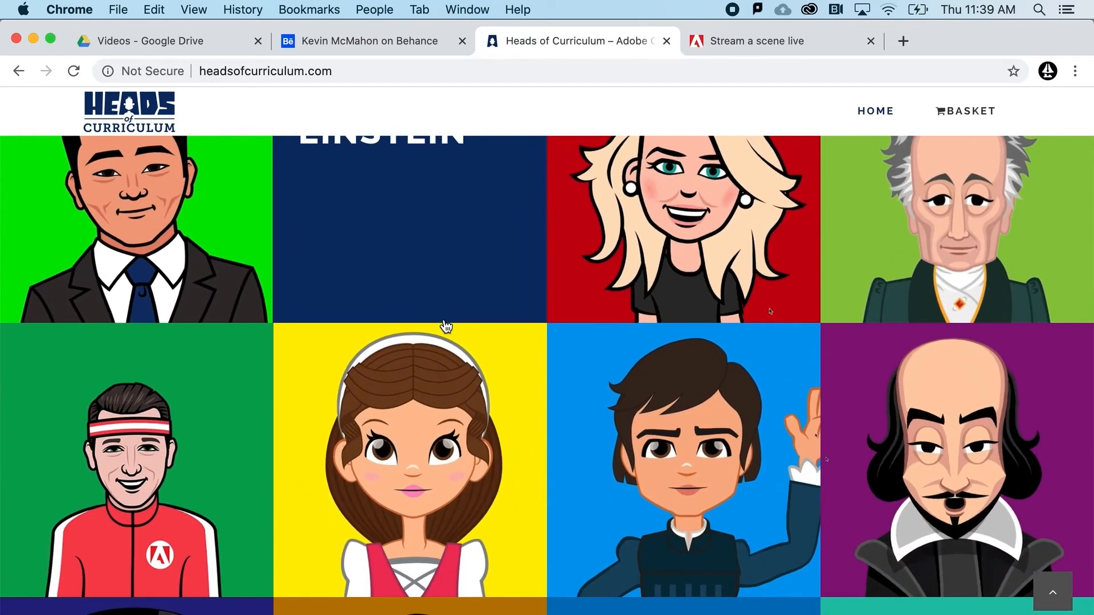
scroll(398, 412, down, 2)
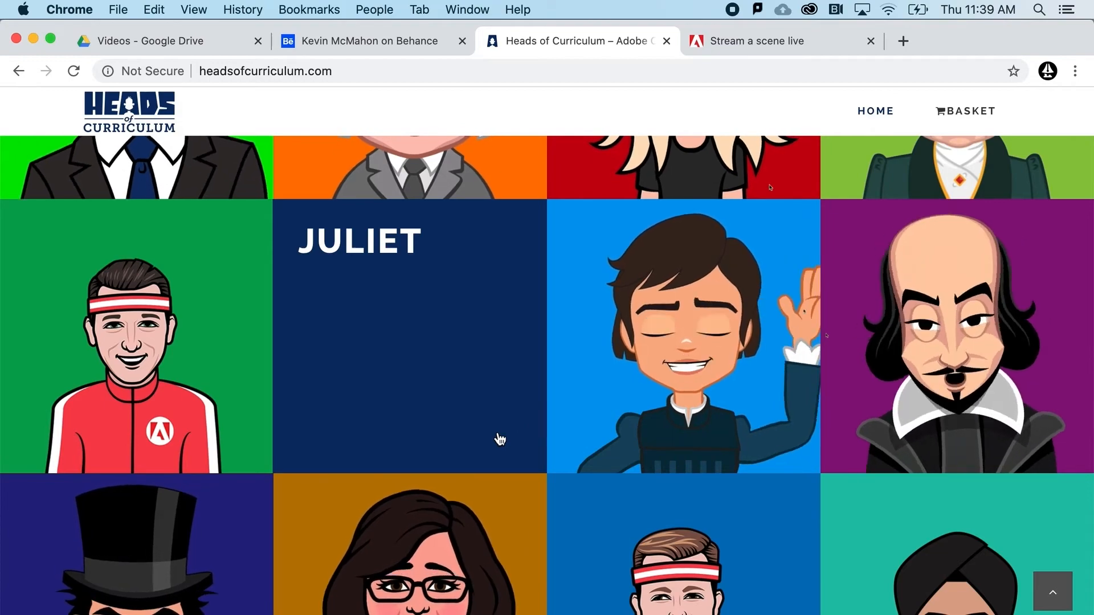
scroll(177, 385, down, 1)
scroll(177, 389, up, 2)
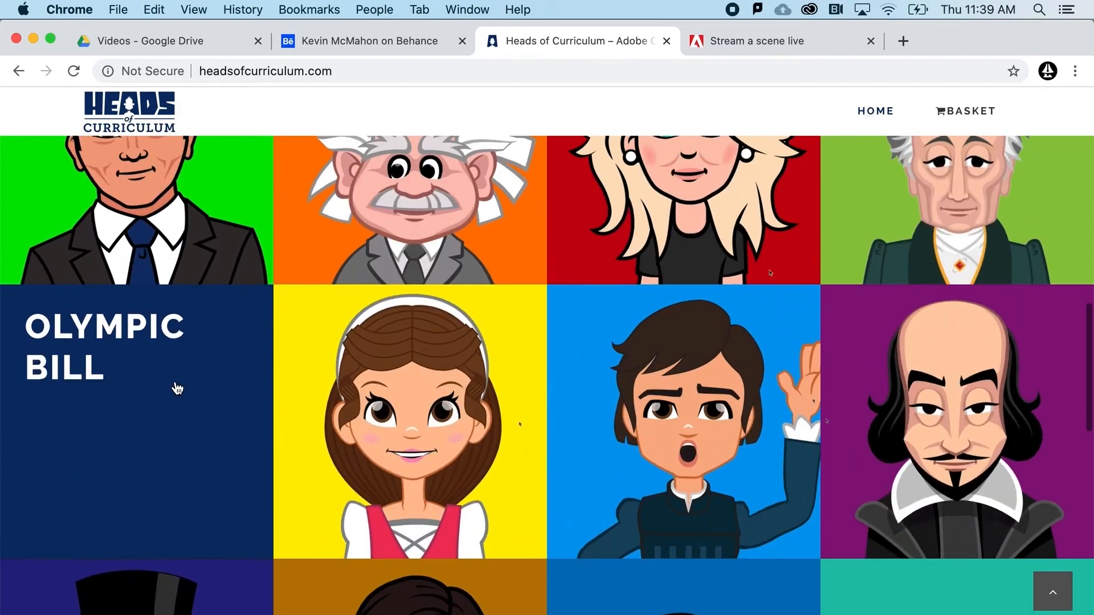